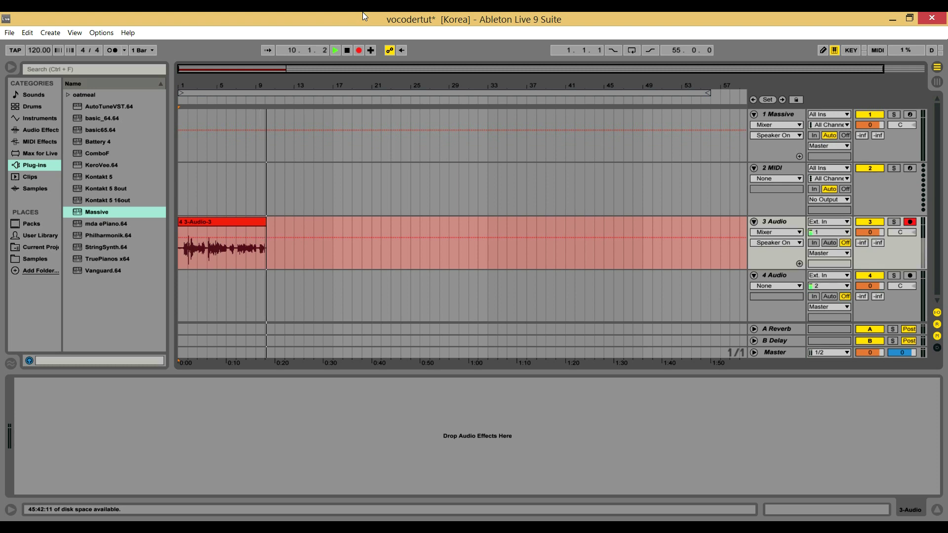
# Choose Massive from the browser's Plug-ins list, then select the Massive track
pyautogui.click(103, 212)
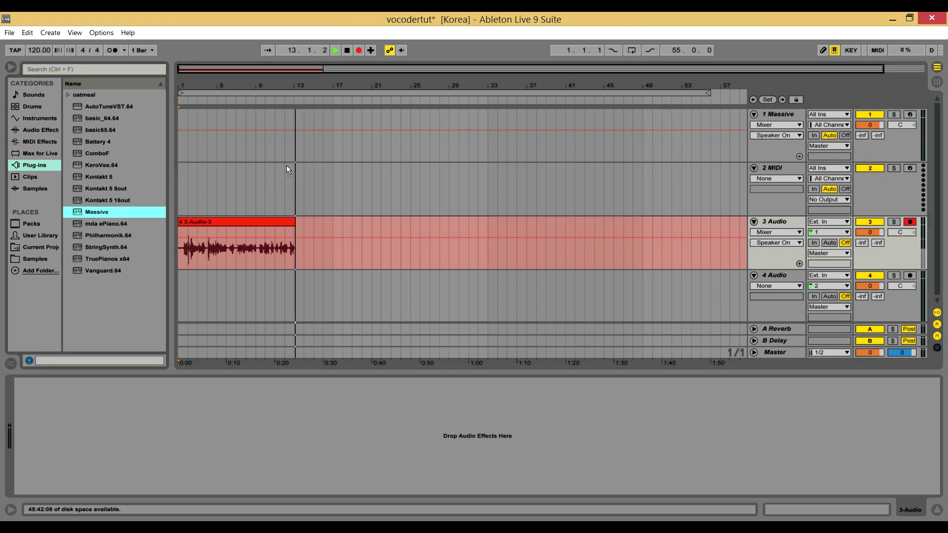
pyautogui.click(322, 147)
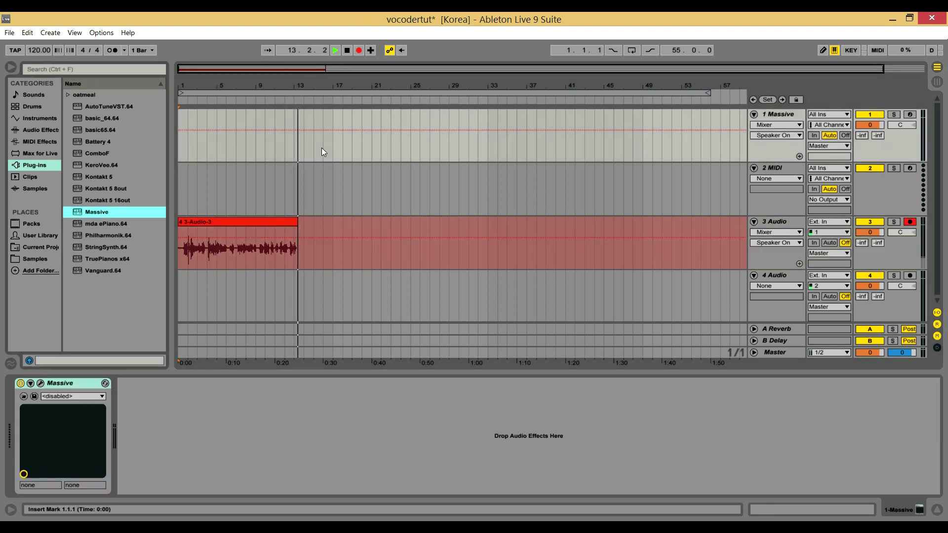
# Open the Massive window with its VOCODERBOX preset and arm track 1 for recording
pyautogui.click(43, 384)
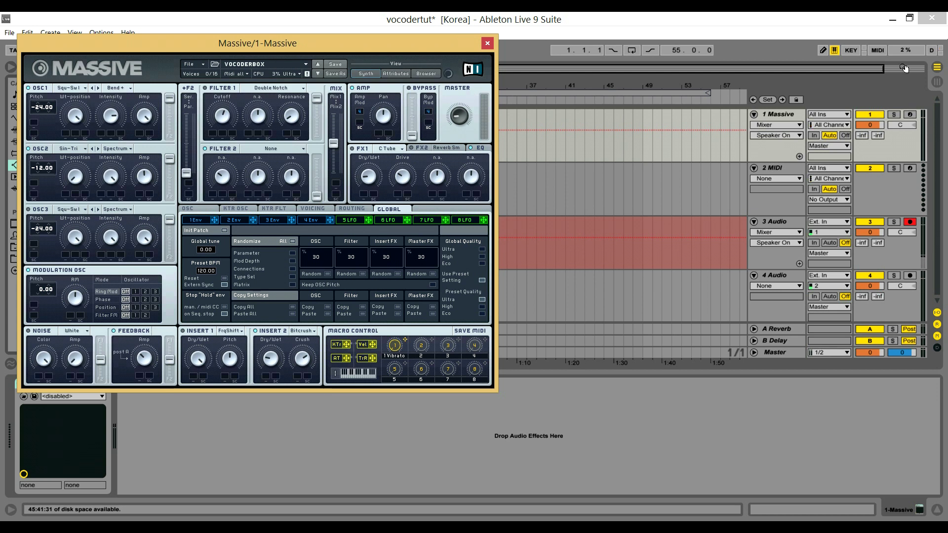
pyautogui.click(911, 115)
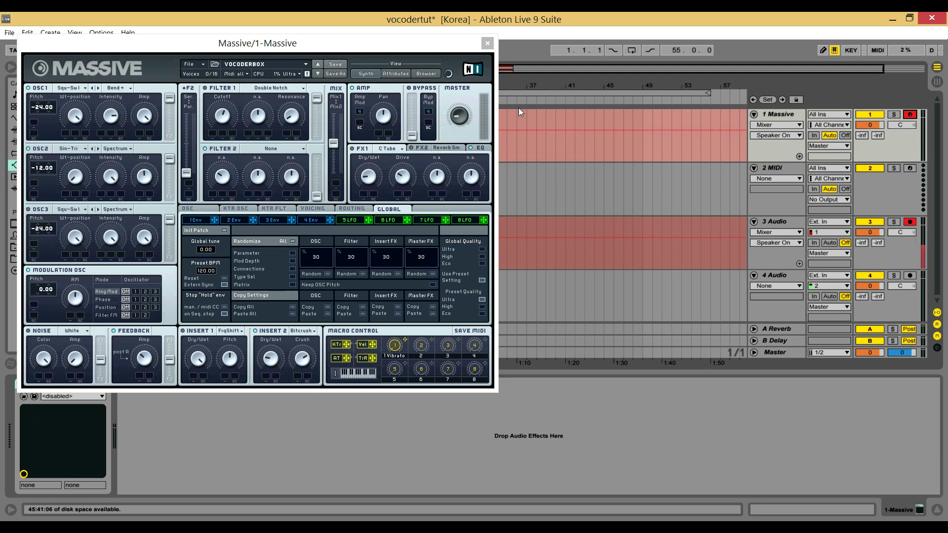
# Close the Massive plug-in window while track 1 keeps recording MIDI
pyautogui.click(488, 44)
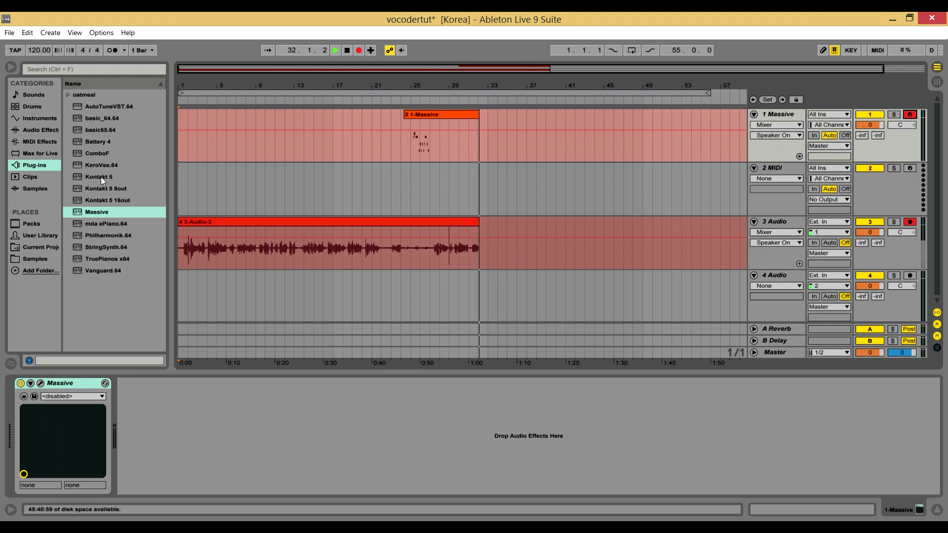
# Load the Vocoder audio effect onto the 3 Audio track
pyautogui.click(38, 118)
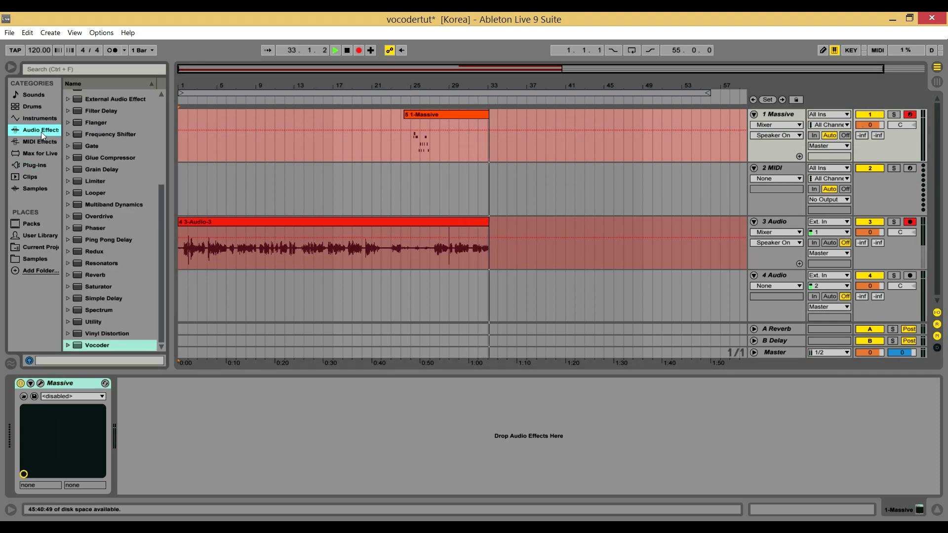
pyautogui.click(88, 346)
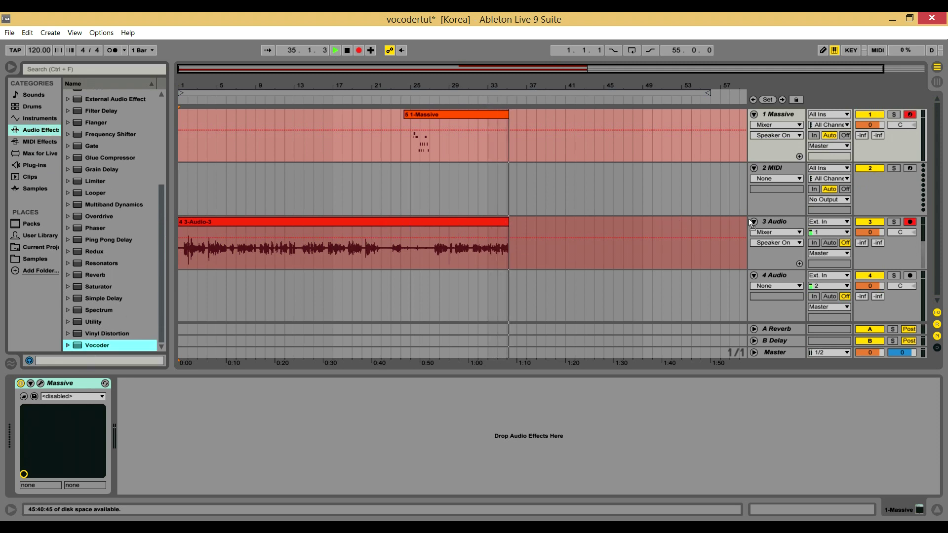
pyautogui.click(775, 222)
pyautogui.press('Return')
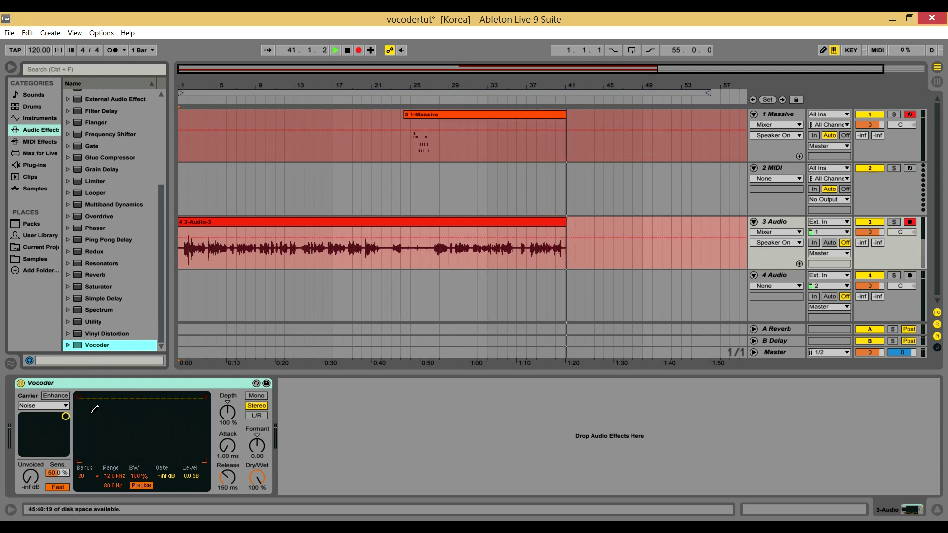
pyautogui.click(54, 405)
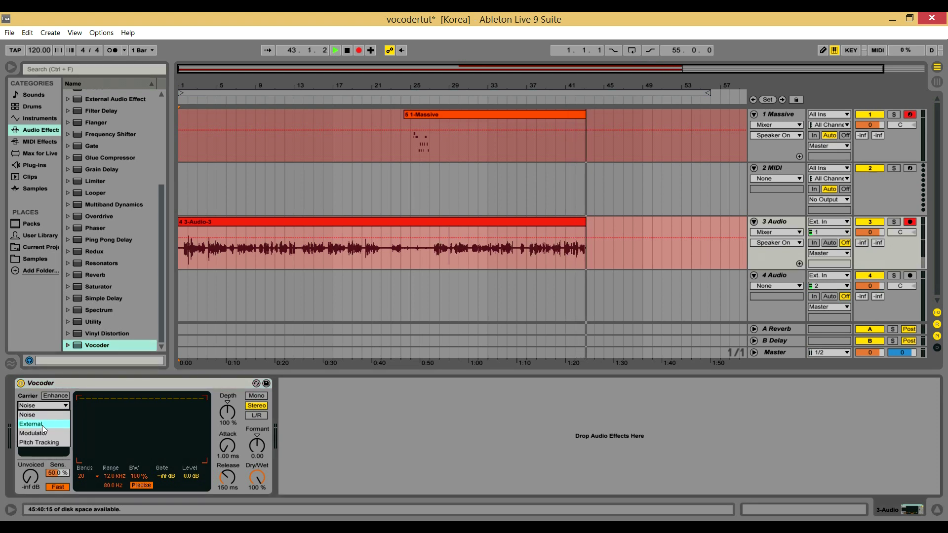
# Set the Vocoder carrier to External from 1-Massive and switch Enhance on
pyautogui.click(42, 425)
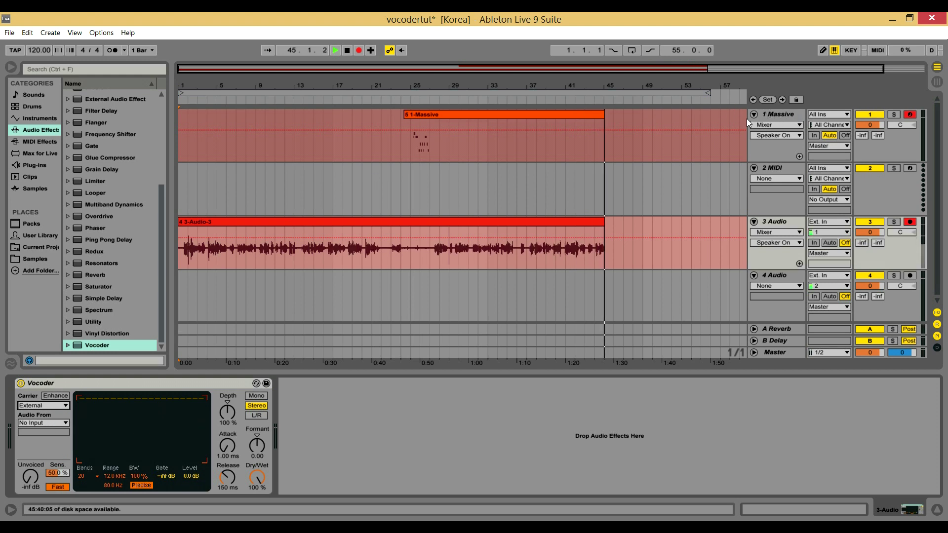
pyautogui.click(42, 423)
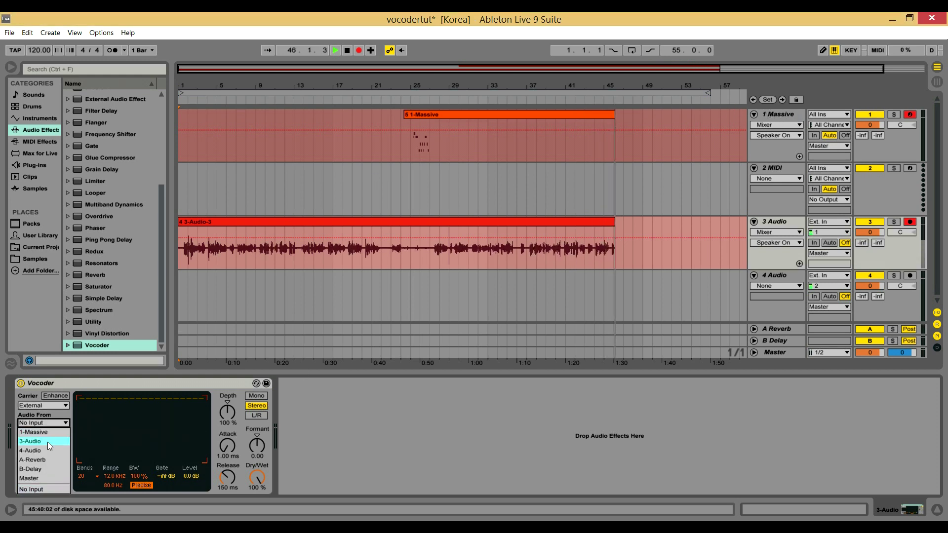
pyautogui.click(44, 431)
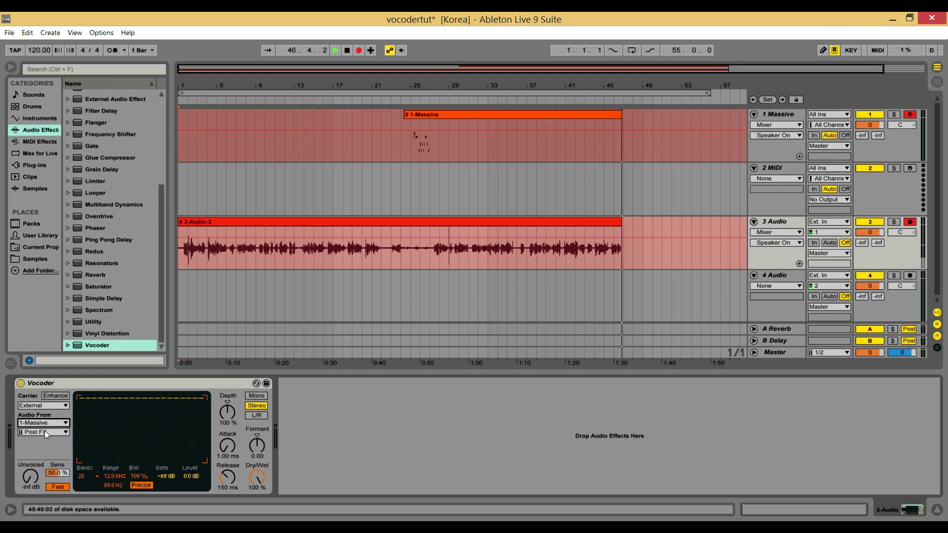
pyautogui.click(57, 398)
# Switch the Vocoder from Precise to Retro and raise its bands from 20 to 40
pyautogui.click(141, 486)
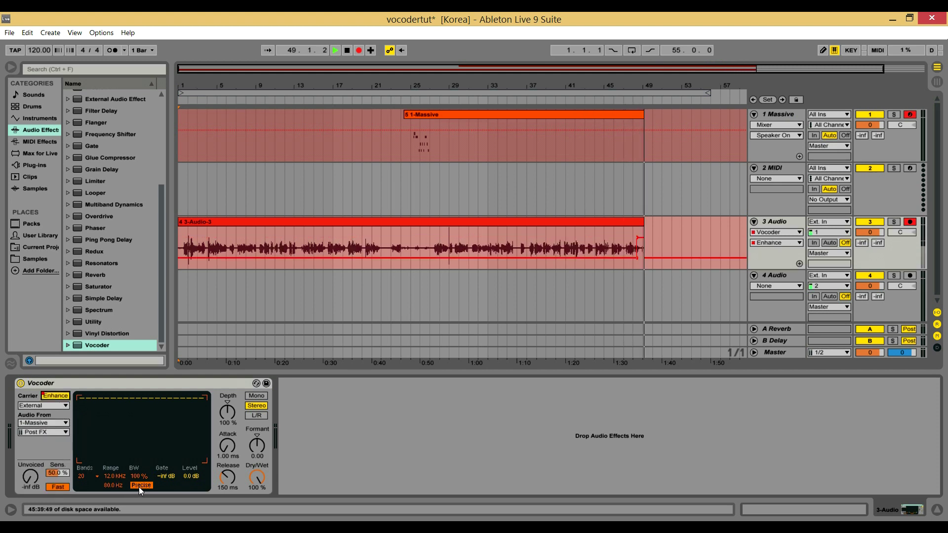
pyautogui.click(138, 487)
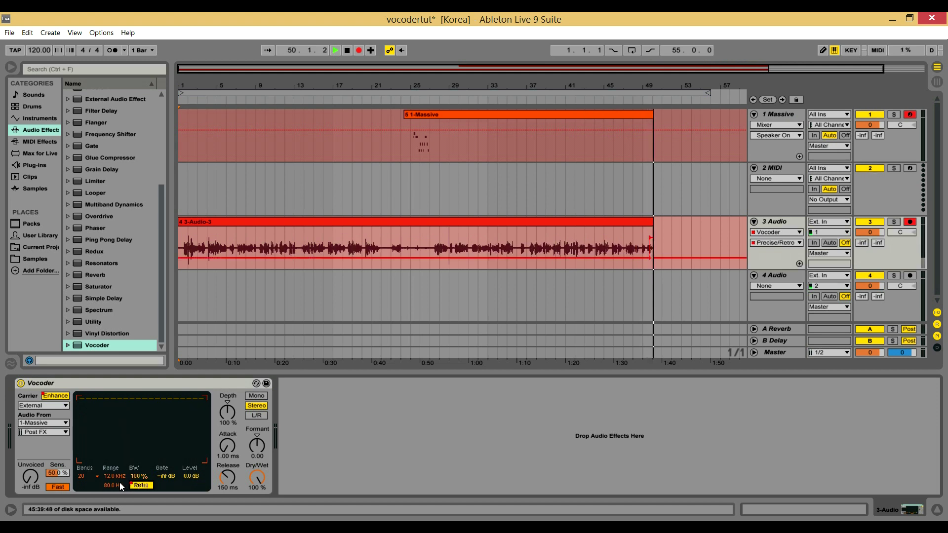
pyautogui.moveTo(95, 476); pyautogui.dragTo(96, 469)
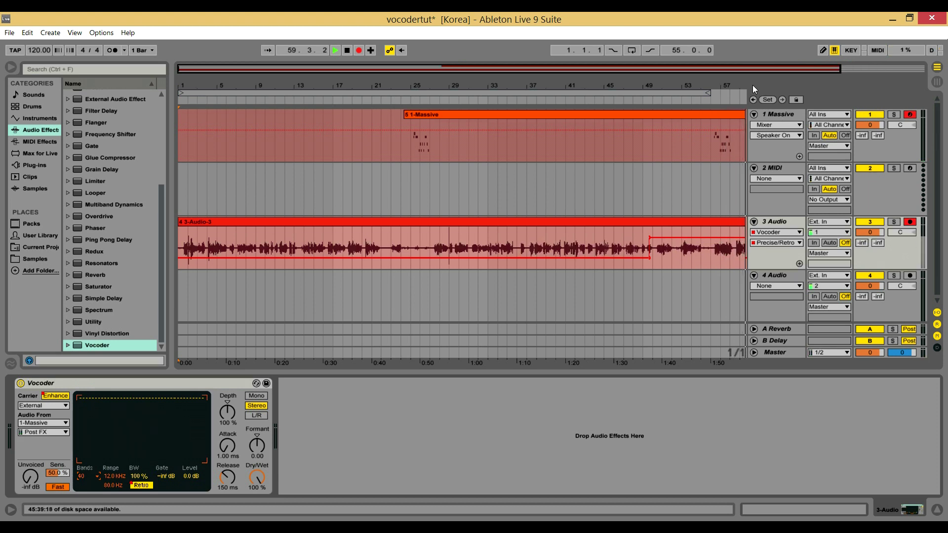
# Enable Follow with Ctrl+Shift+F and deactivate track 1 Massive to silence it
pyautogui.hotkey('ctrl', 'shift', 'f')
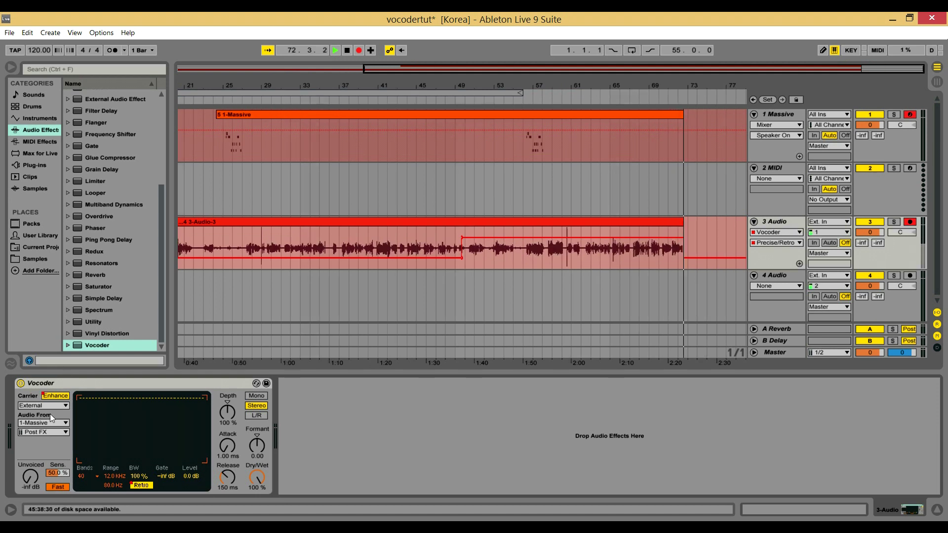
pyautogui.click(869, 113)
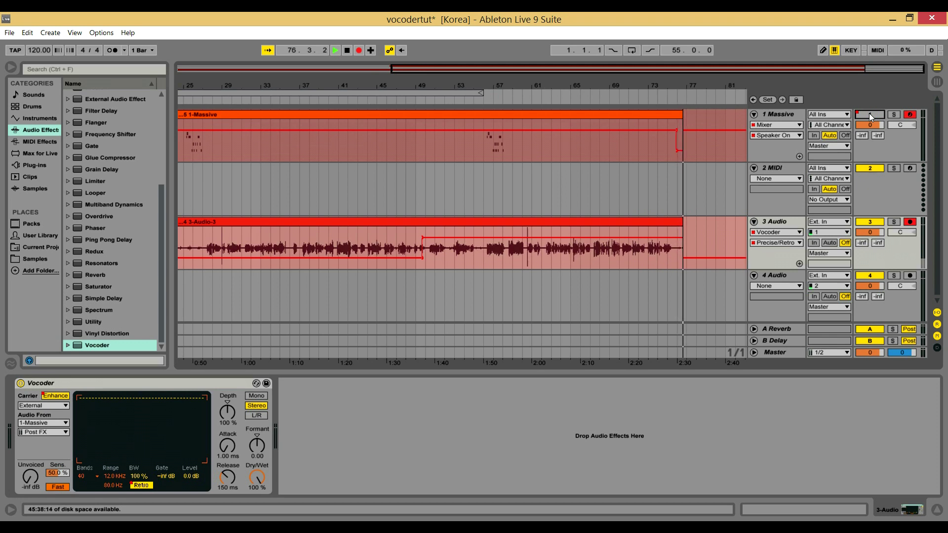